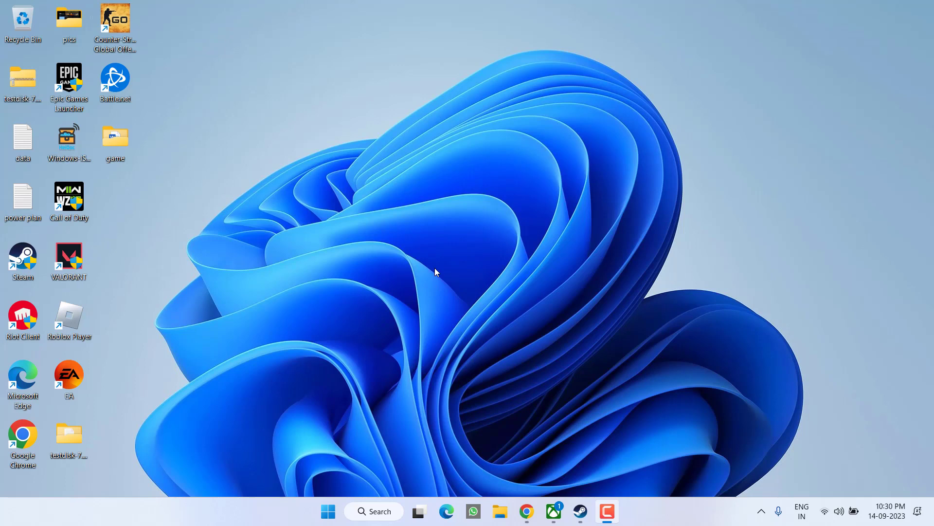
Step: Check the Windows Update page in Settings, then close Settings
{"action": "left_click", "coordinate": [435, 269]}
{"action": "key", "text": "super+i"}
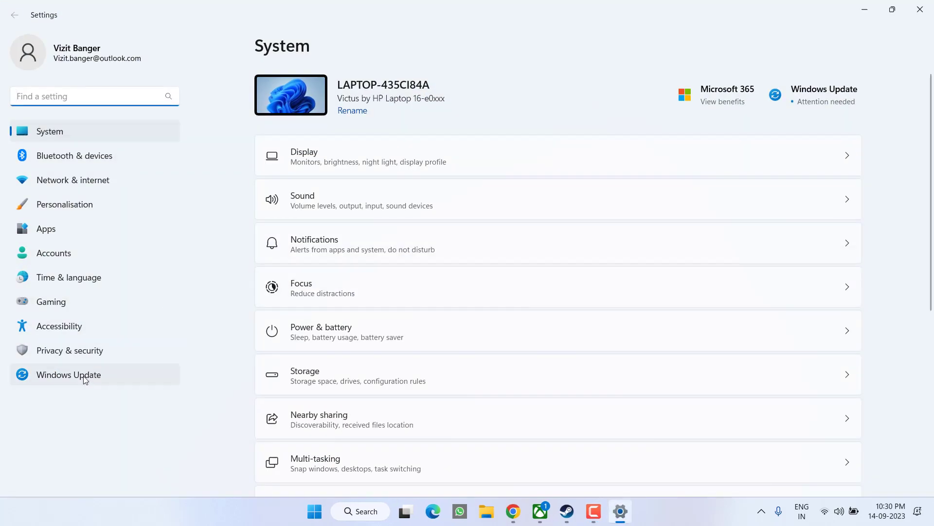
{"action": "left_click", "coordinate": [85, 378]}
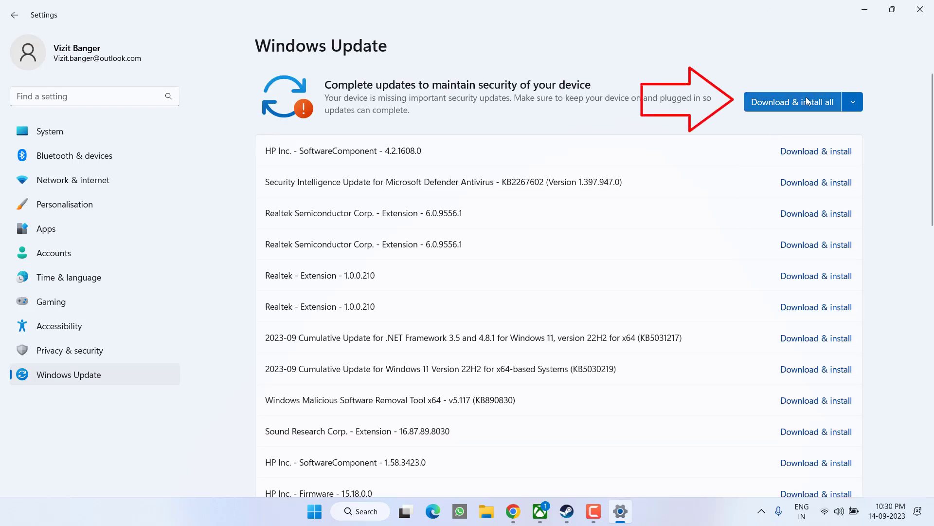
{"action": "left_click", "coordinate": [920, 9]}
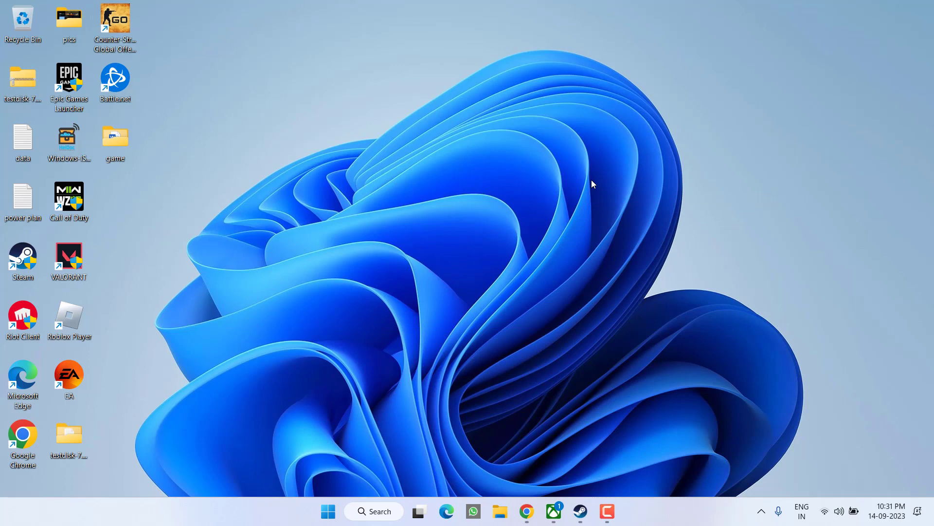
Step: Show the Radeon RX 5500M Driver tab in Device Manager, listing version 31.0.12029.10015
{"action": "right_click", "coordinate": [328, 510]}
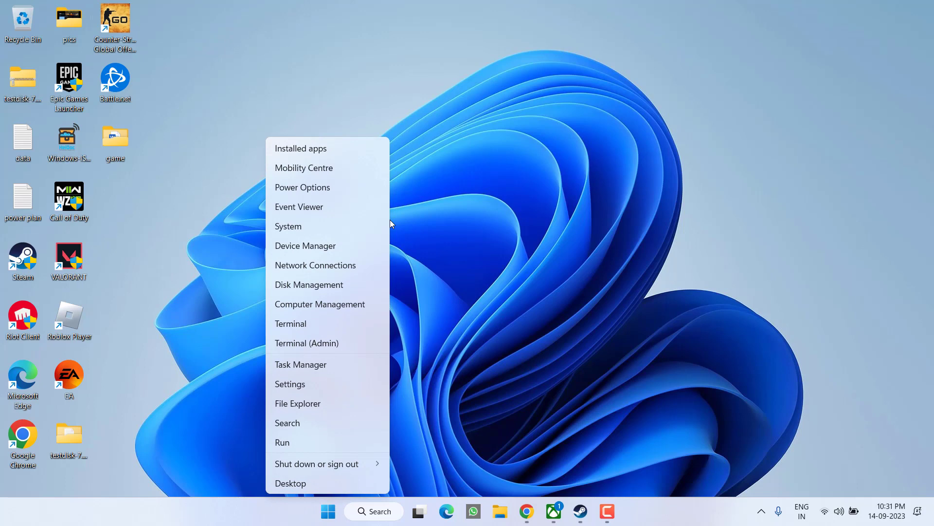
{"action": "left_click", "coordinate": [340, 244]}
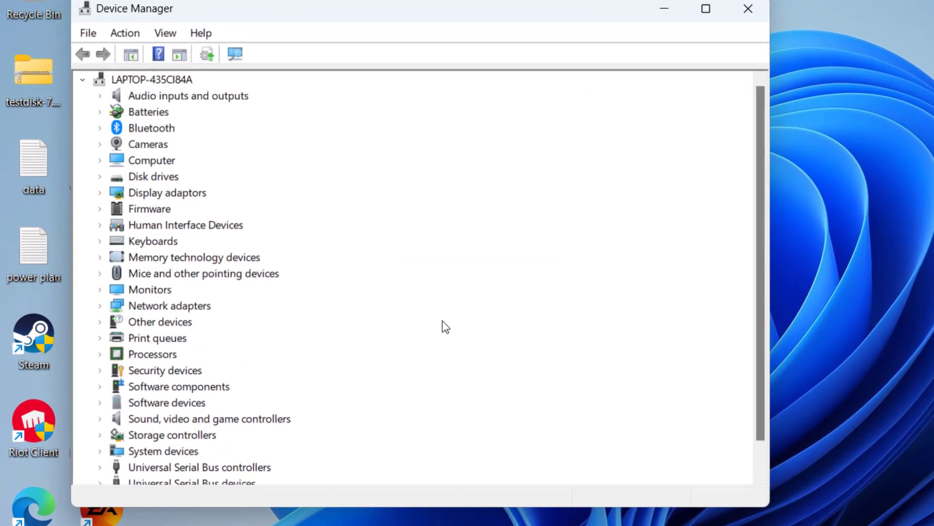
{"action": "left_click", "coordinate": [133, 194]}
{"action": "left_click", "coordinate": [100, 194]}
{"action": "left_click", "coordinate": [188, 229]}
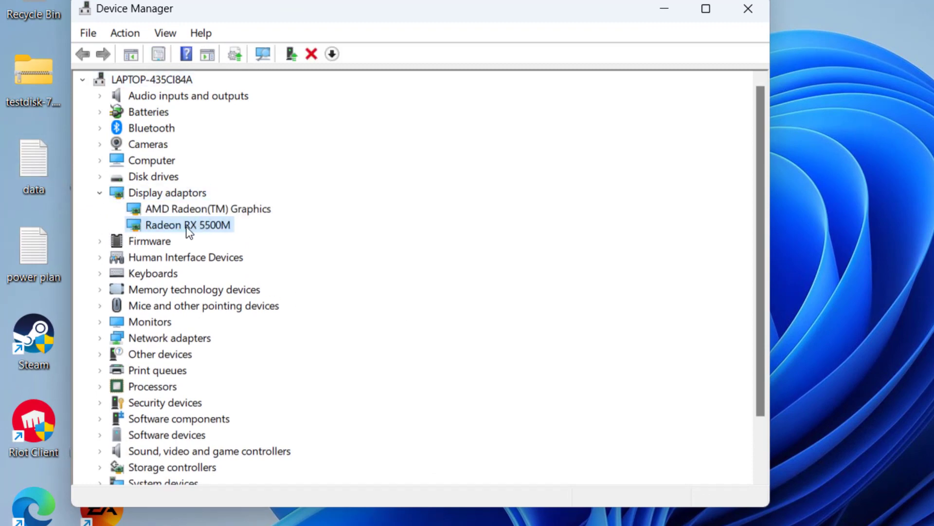
{"action": "right_click", "coordinate": [189, 229]}
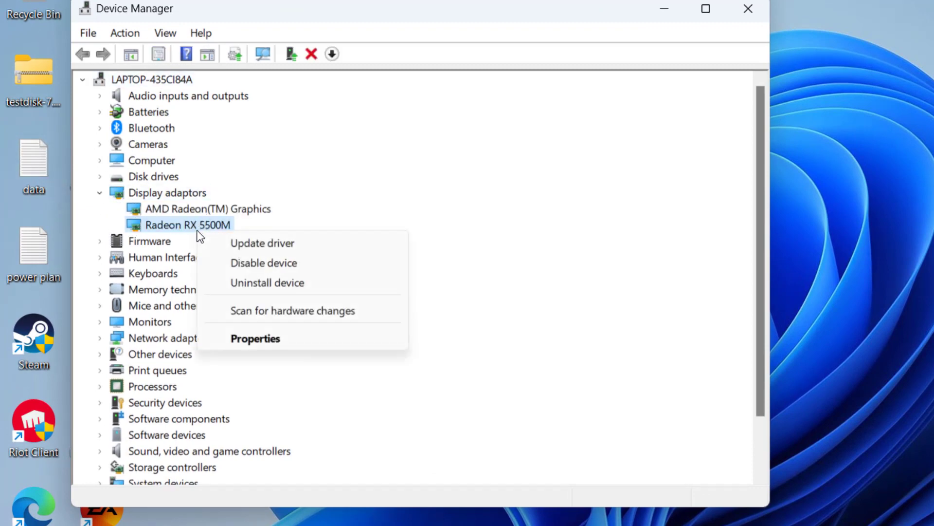
{"action": "left_click", "coordinate": [250, 337]}
{"action": "left_click", "coordinate": [309, 93]}
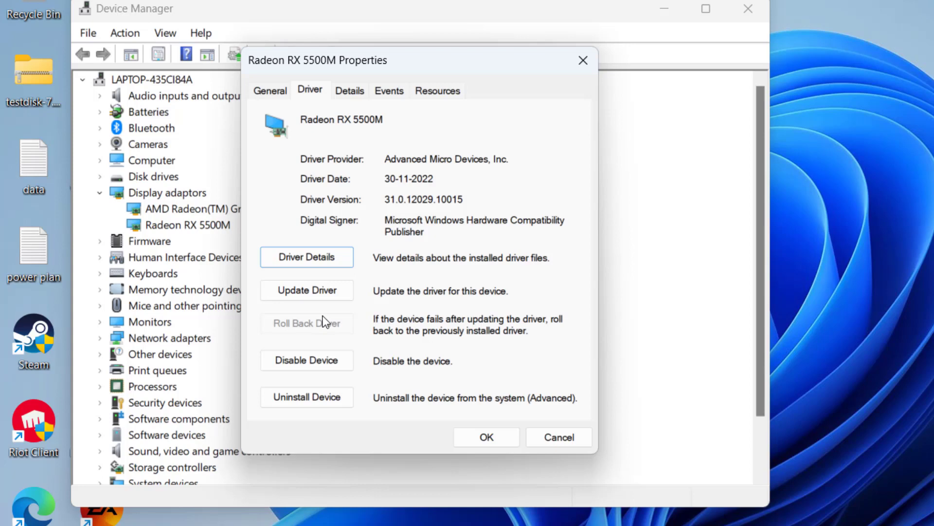
Step: List the Radeon RX 5500M's compatible drivers: 31.0.12002.4002 and two 31.0.12029.10015 entries
{"action": "left_click", "coordinate": [318, 290]}
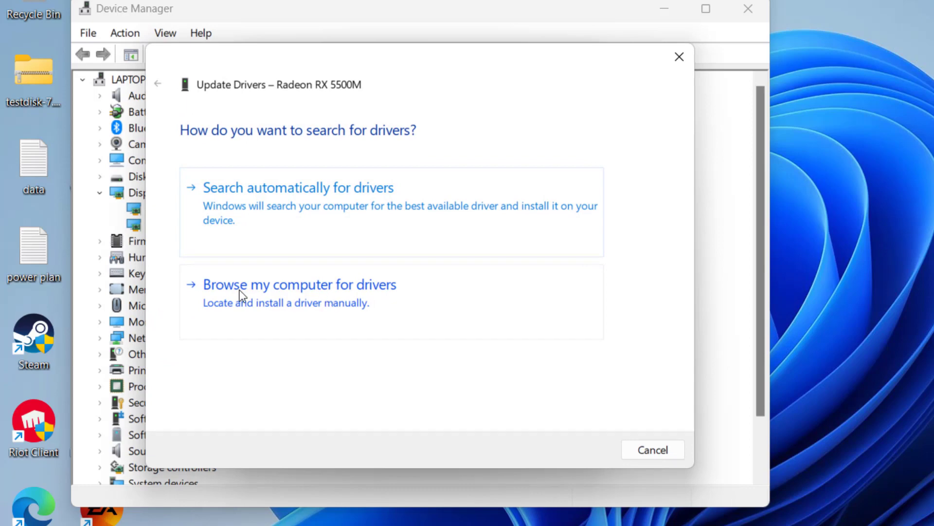
{"action": "left_click", "coordinate": [306, 307]}
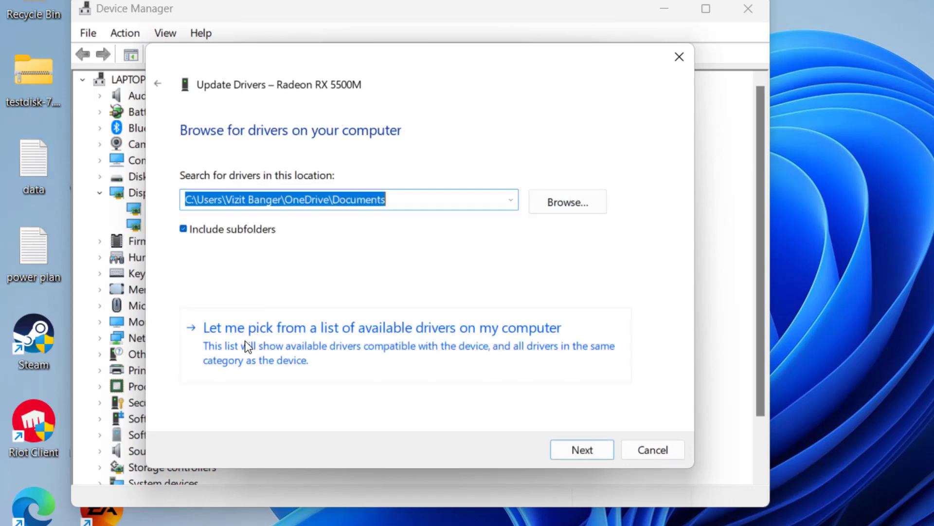
{"action": "left_click", "coordinate": [419, 345]}
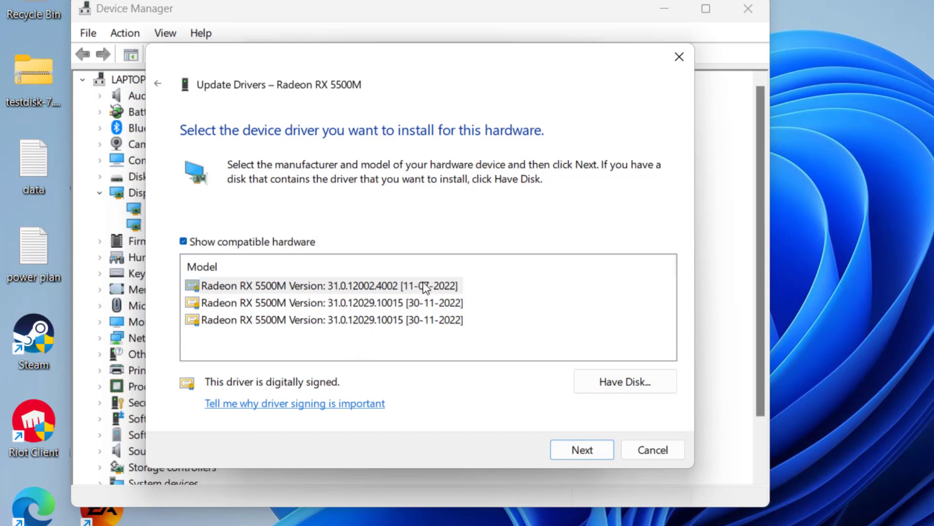
{"action": "left_click", "coordinate": [375, 288]}
{"action": "left_click", "coordinate": [422, 302]}
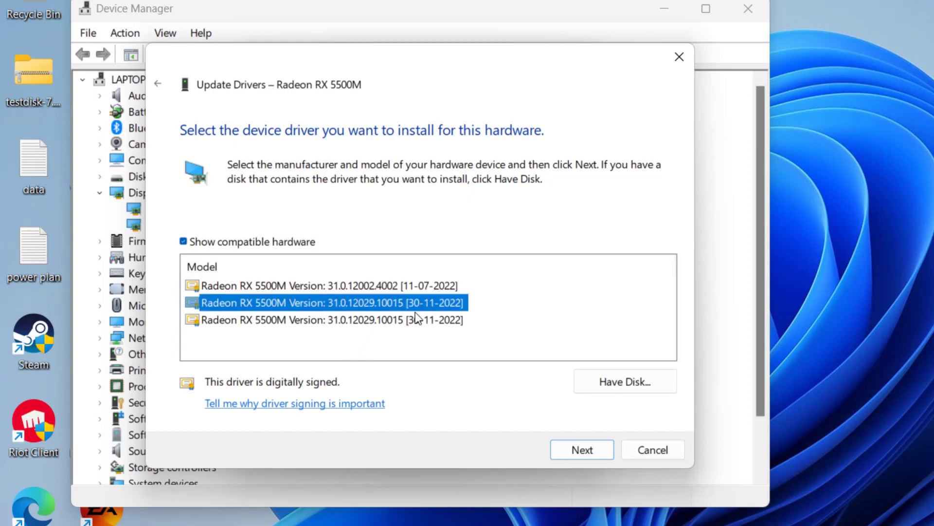
{"action": "left_click", "coordinate": [417, 318]}
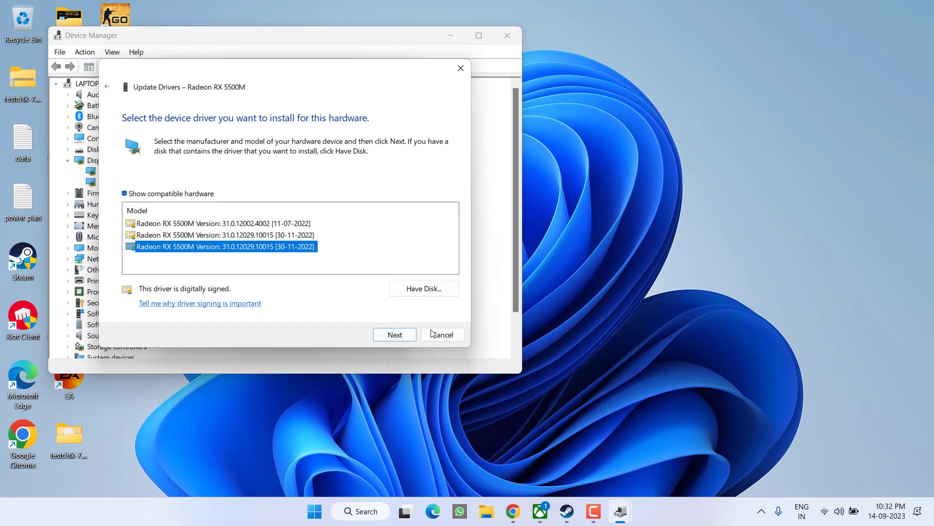
Step: Cancel the driver update without installing, then close Properties and Device Manager
{"action": "left_click", "coordinate": [440, 334]}
{"action": "left_click", "coordinate": [370, 326]}
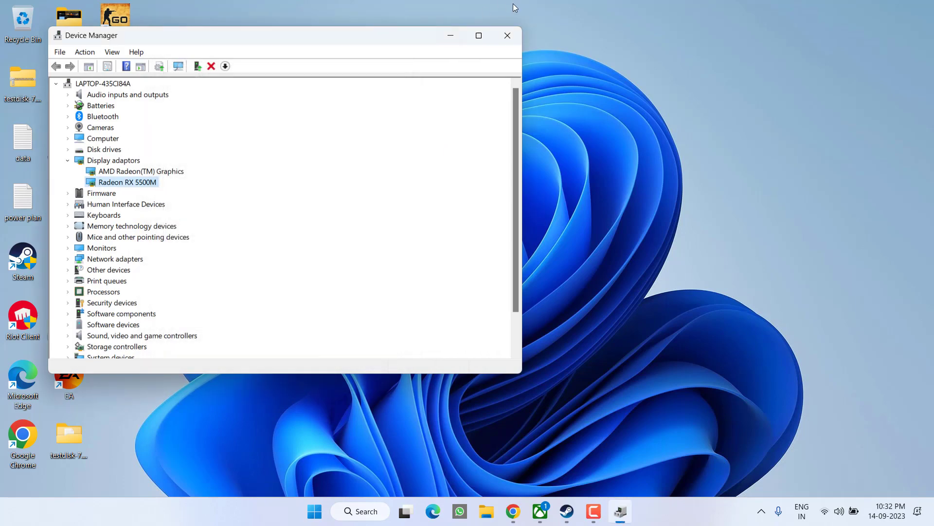
{"action": "left_click", "coordinate": [507, 36]}
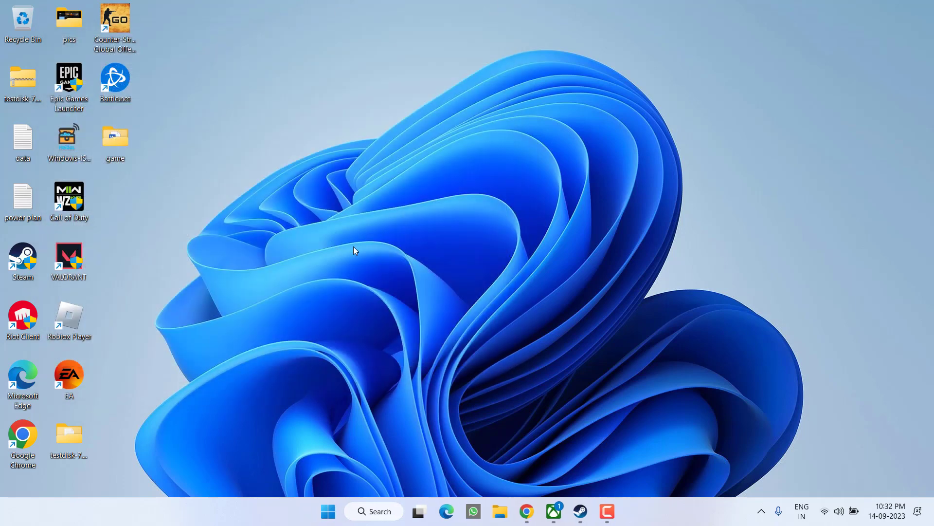
Step: From the Steam library, open Counter-Strike: Global Offensive's local files via Manage > Browse local files
{"action": "left_click", "coordinate": [581, 511]}
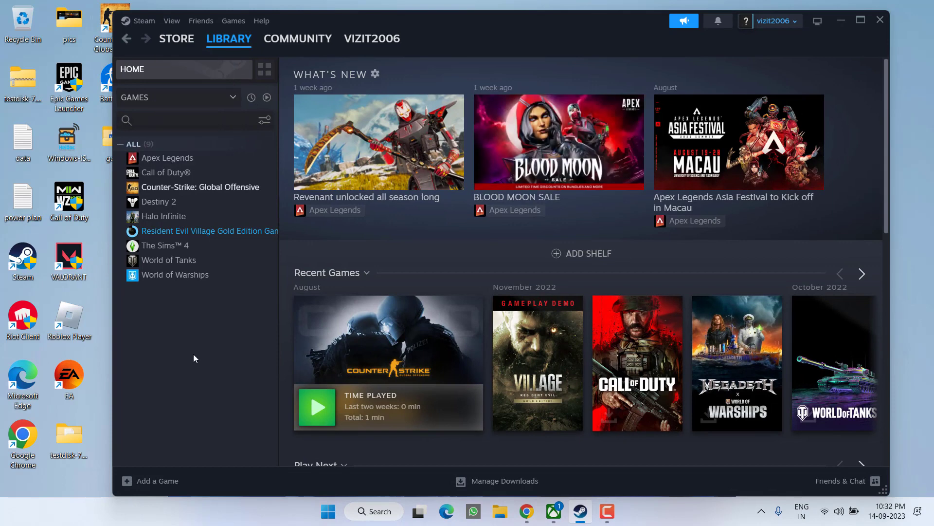
{"action": "right_click", "coordinate": [221, 193]}
{"action": "mouse_move", "coordinate": [271, 258]}
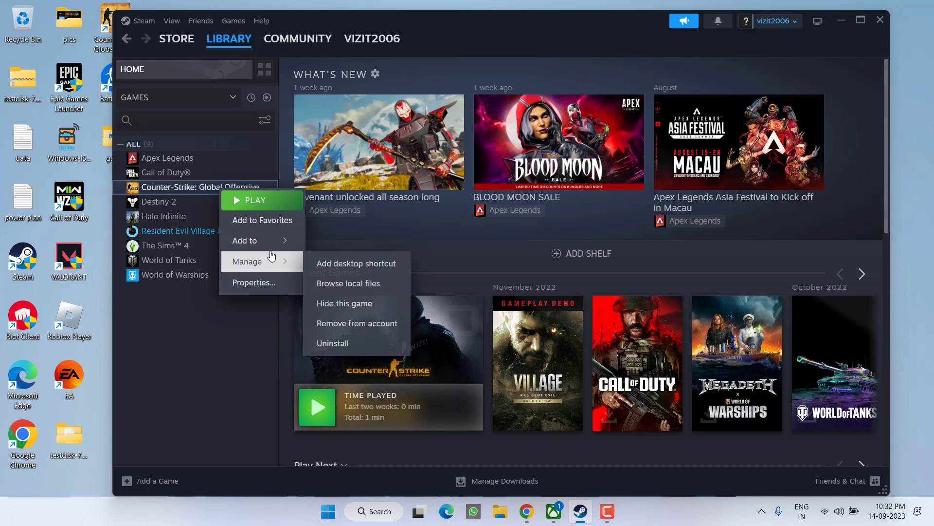
{"action": "left_click", "coordinate": [348, 286]}
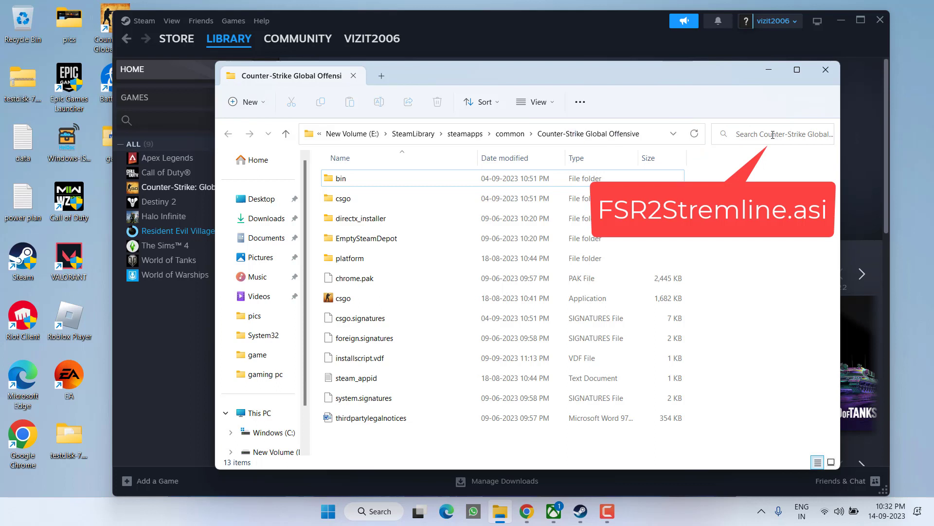
Step: Search the game folder for '.asi' and bring up actions for the mssmp3.asi result
{"action": "left_click", "coordinate": [773, 135]}
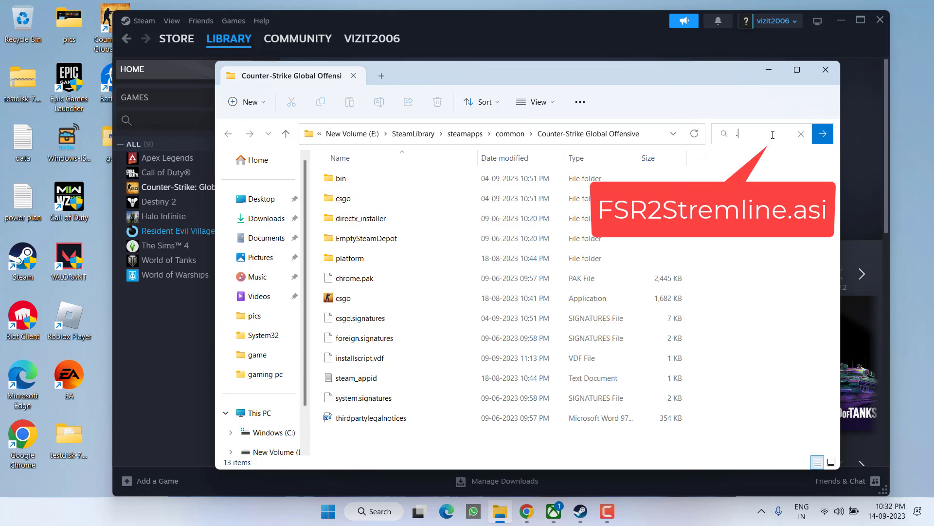
{"action": "type", "text": ".asi"}
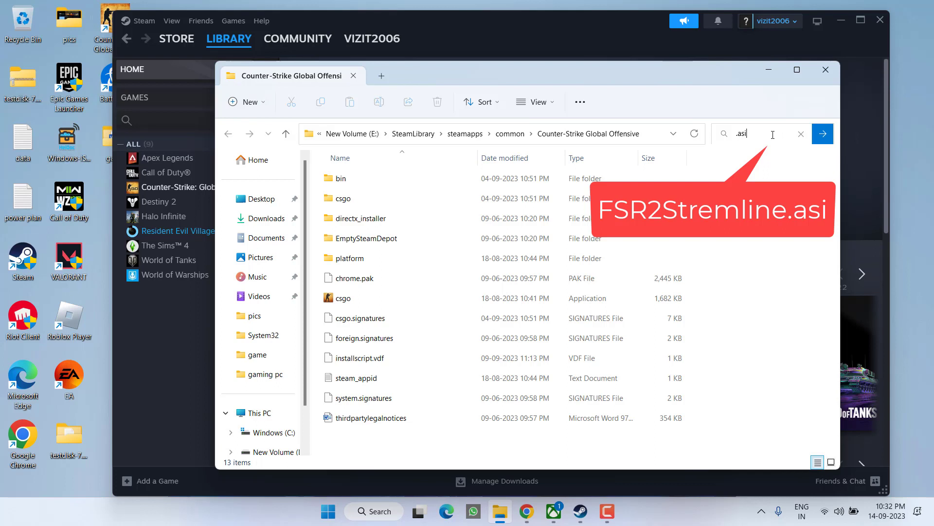
{"action": "left_click", "coordinate": [822, 133]}
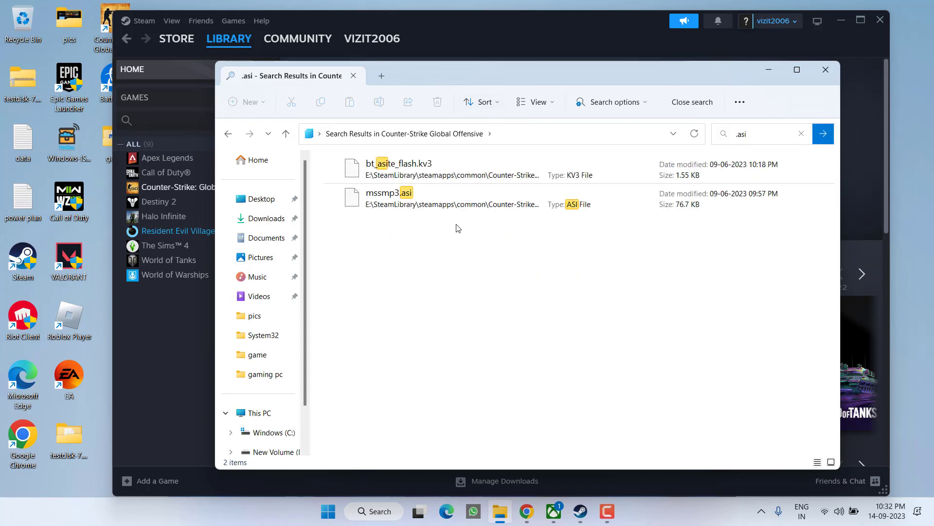
{"action": "left_click", "coordinate": [411, 206]}
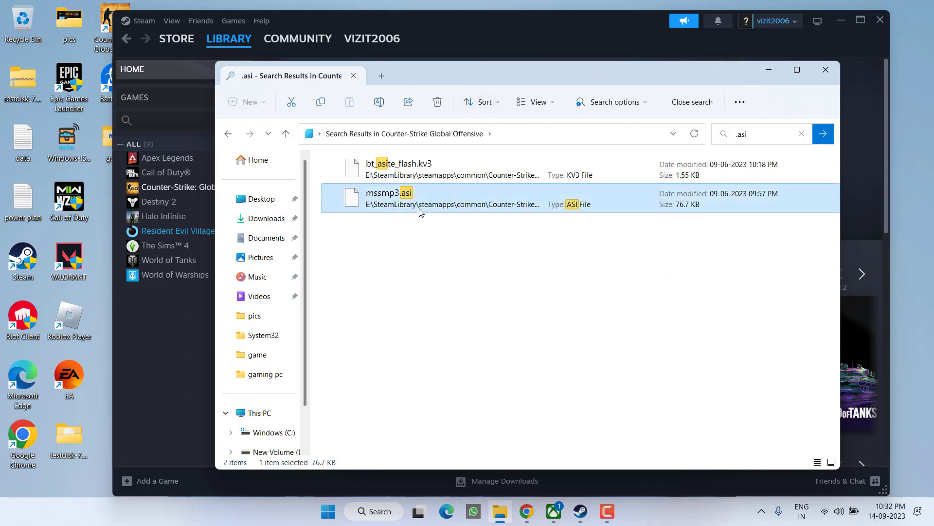
{"action": "right_click", "coordinate": [375, 207]}
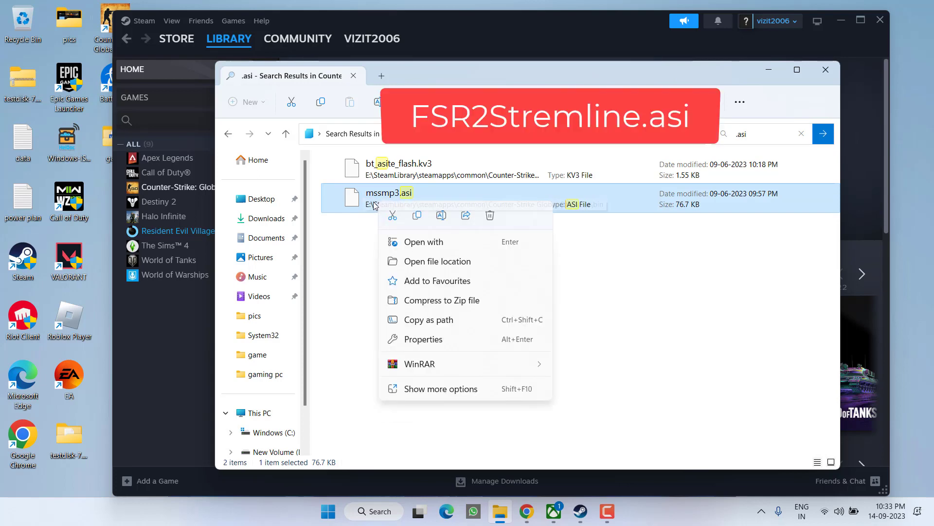
Step: Rename mssmp3.asi in the bin folder to mssmp3.asi-bak and minimize Explorer
{"action": "left_click", "coordinate": [447, 261]}
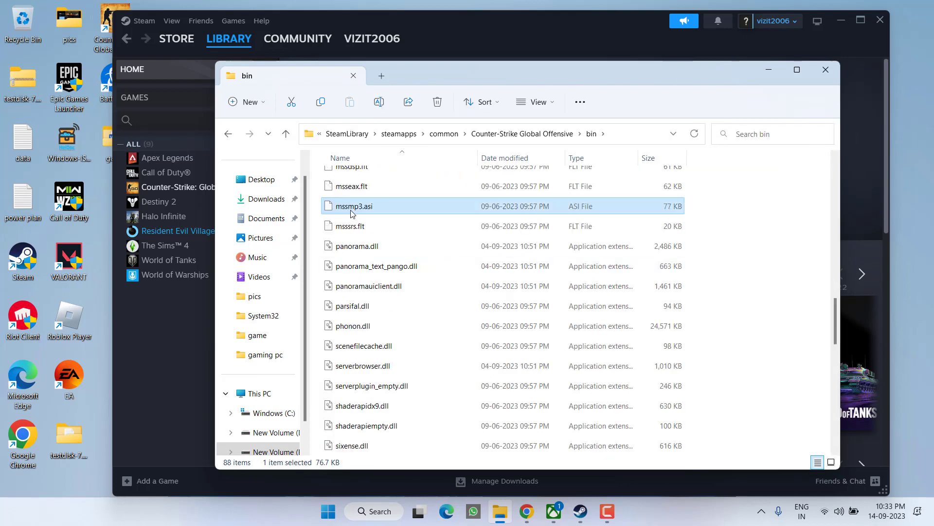
{"action": "right_click", "coordinate": [355, 209]}
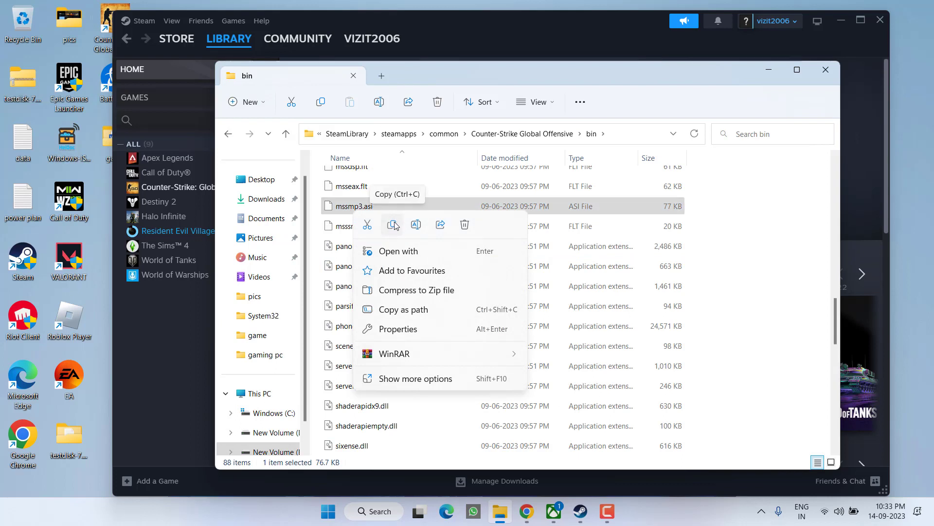
{"action": "left_click", "coordinate": [416, 224]}
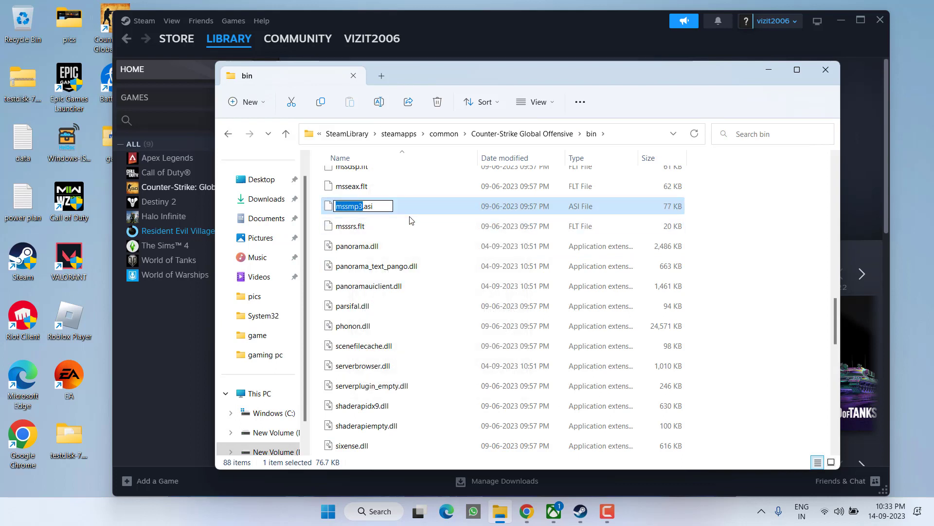
{"action": "key", "text": "End"}
{"action": "type", "text": "-"}
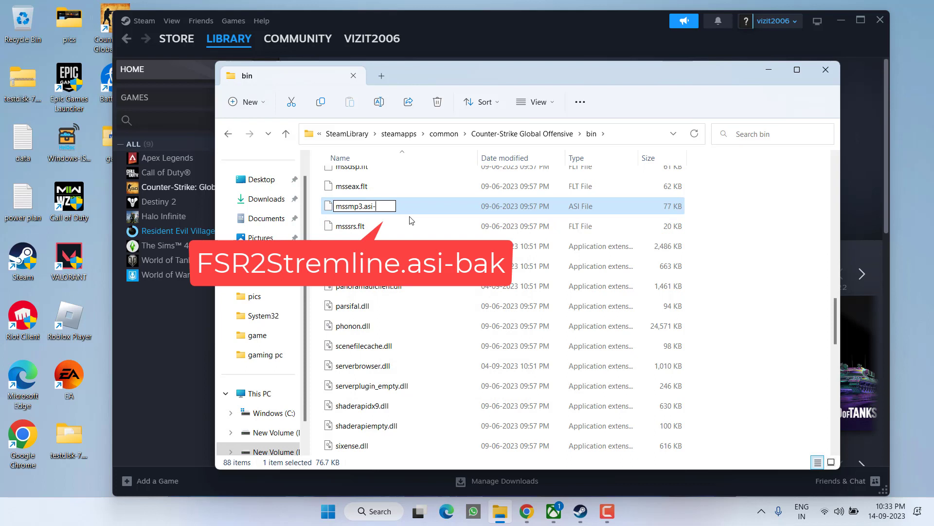
{"action": "type", "text": "bak"}
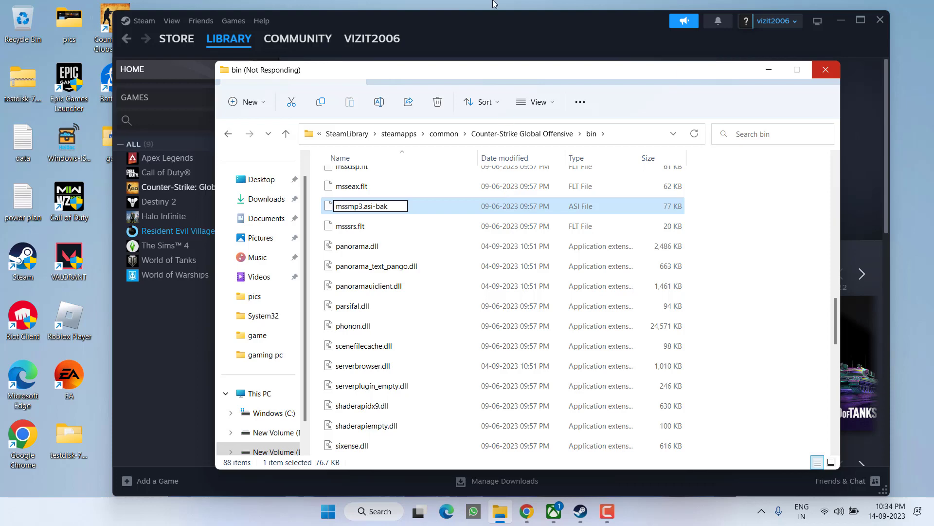
{"action": "left_click", "coordinate": [769, 71]}
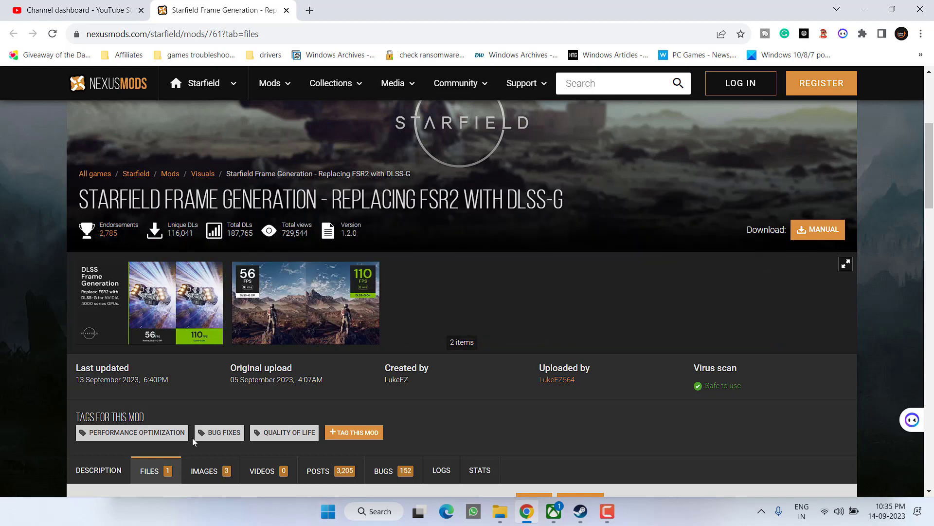
Step: Scroll the Starfield mod page to the FSR2Streamline 1.2.0 file lists, then show the desktop
{"action": "scroll", "coordinate": [370, 316], "scroll_direction": "down", "scroll_amount": 3}
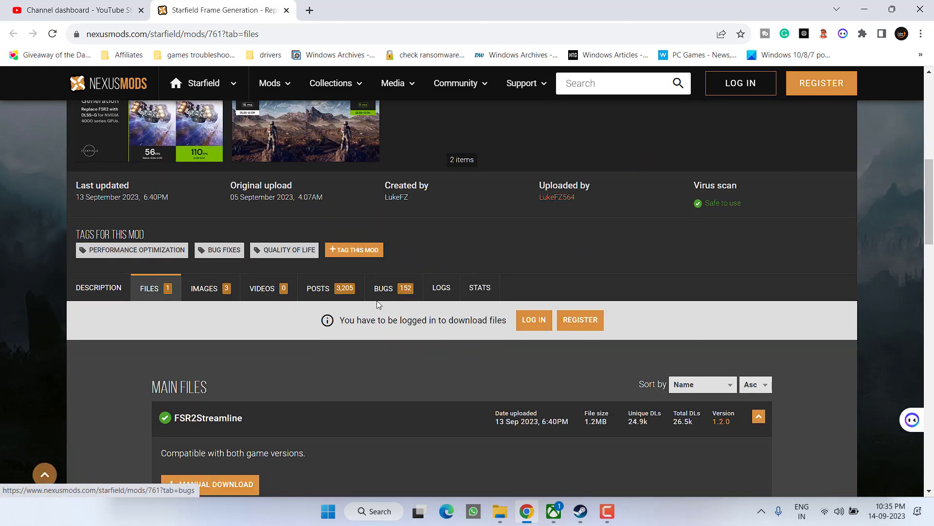
{"action": "scroll", "coordinate": [355, 295], "scroll_direction": "down", "scroll_amount": 3}
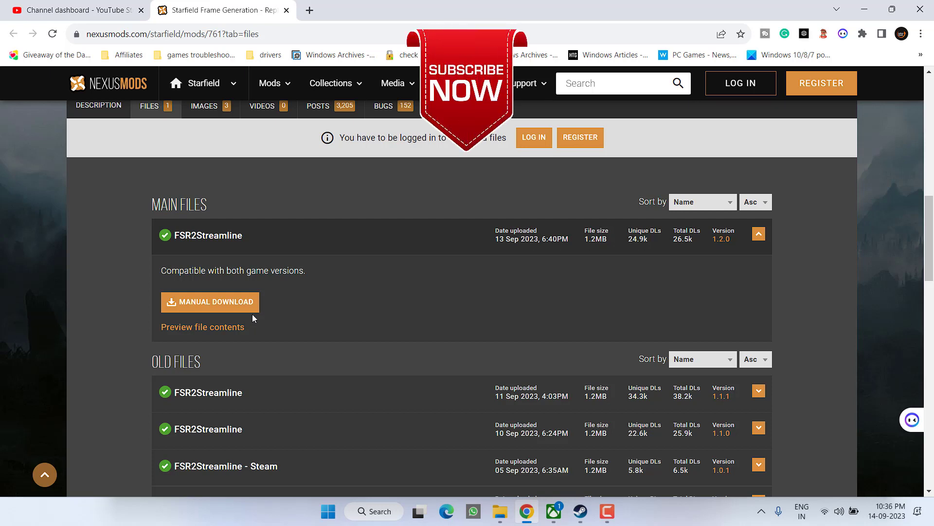
{"action": "key", "text": "super+d"}
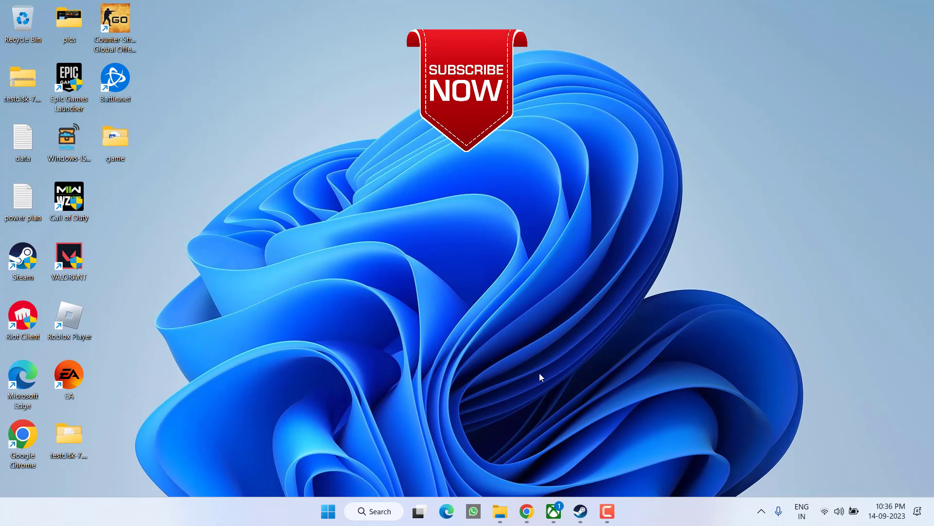
{"action": "left_click", "coordinate": [607, 511]}
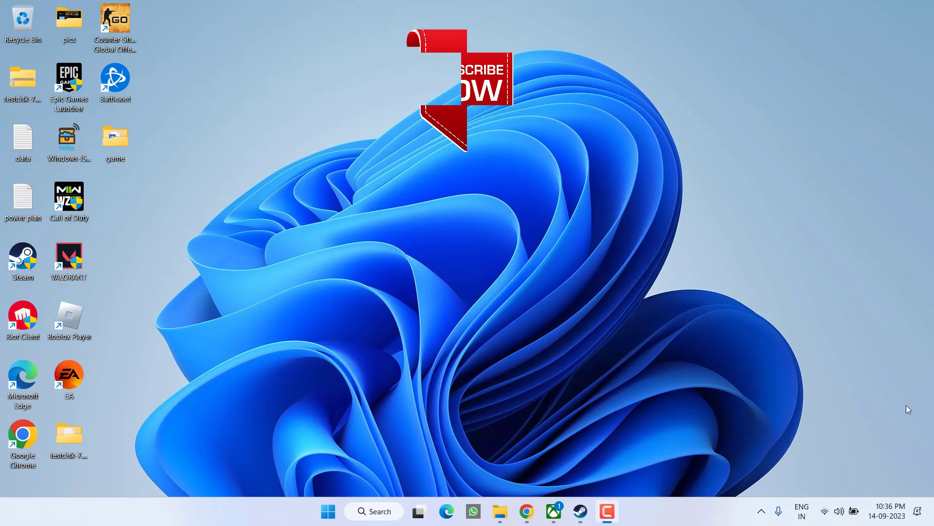